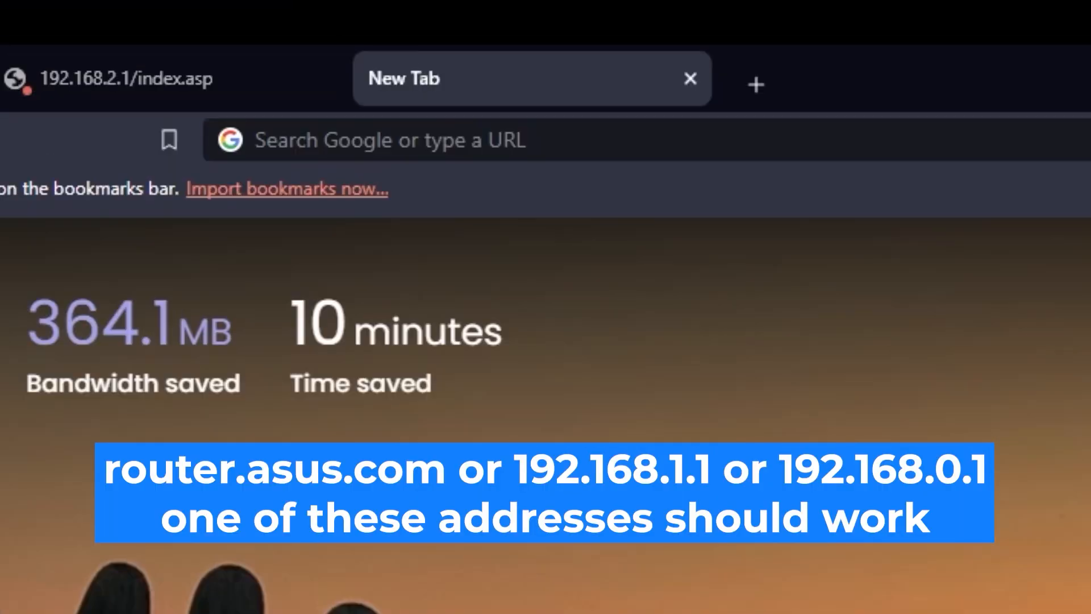
# Open the router's settings page at 192.168.2.1.
pyautogui.click(630, 35)
pyautogui.write('192.168')
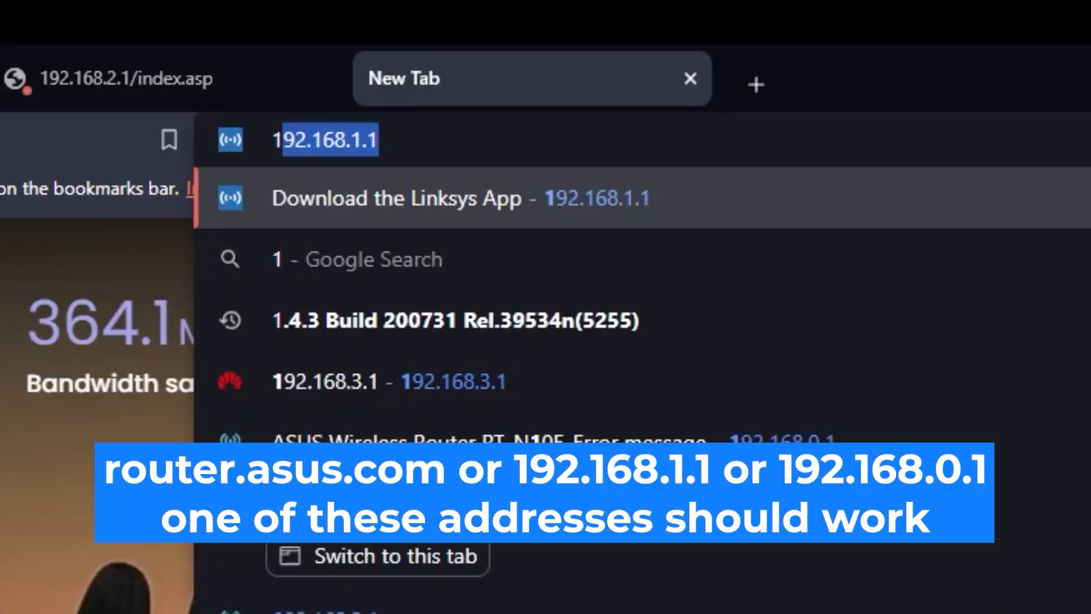
pyautogui.write('.2.1')
pyautogui.press('Return')
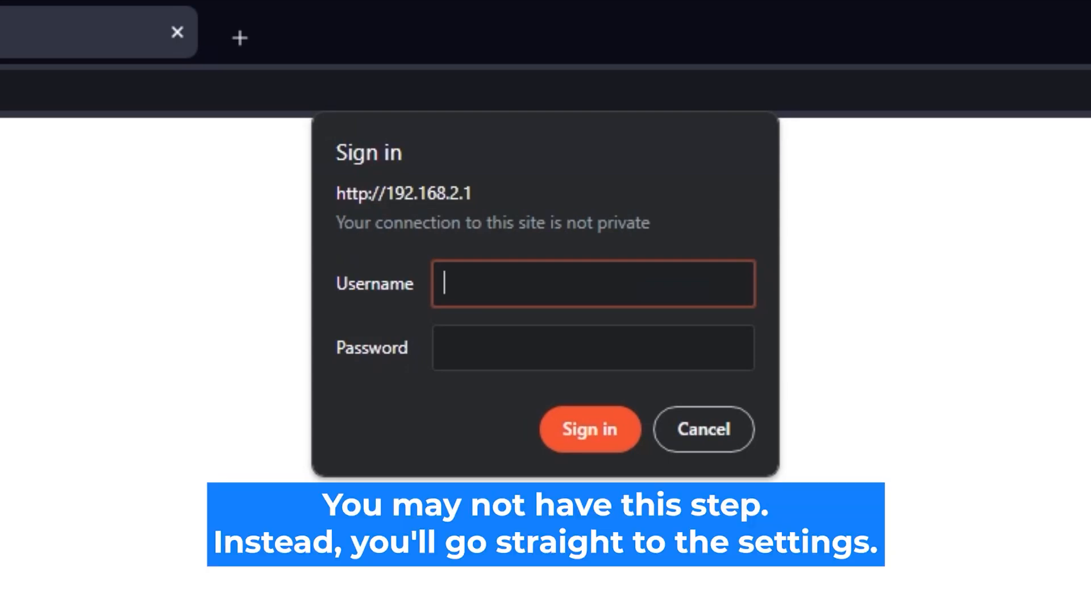
# Try to sign in to the router with the username admin and the account password.
pyautogui.write('admin')
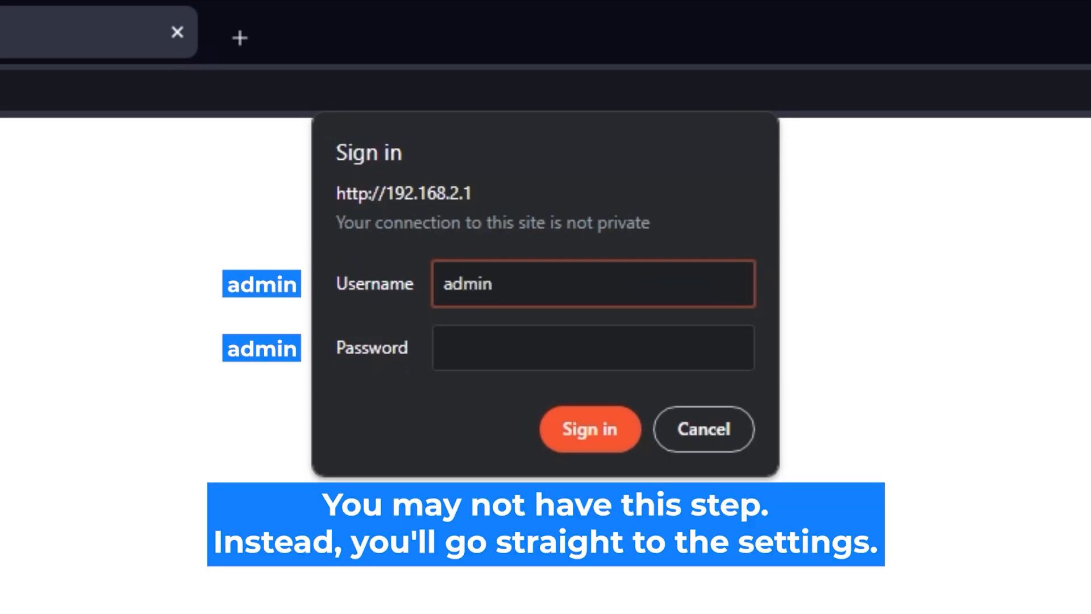
pyautogui.click(653, 341)
pyautogui.write('••••••••••')
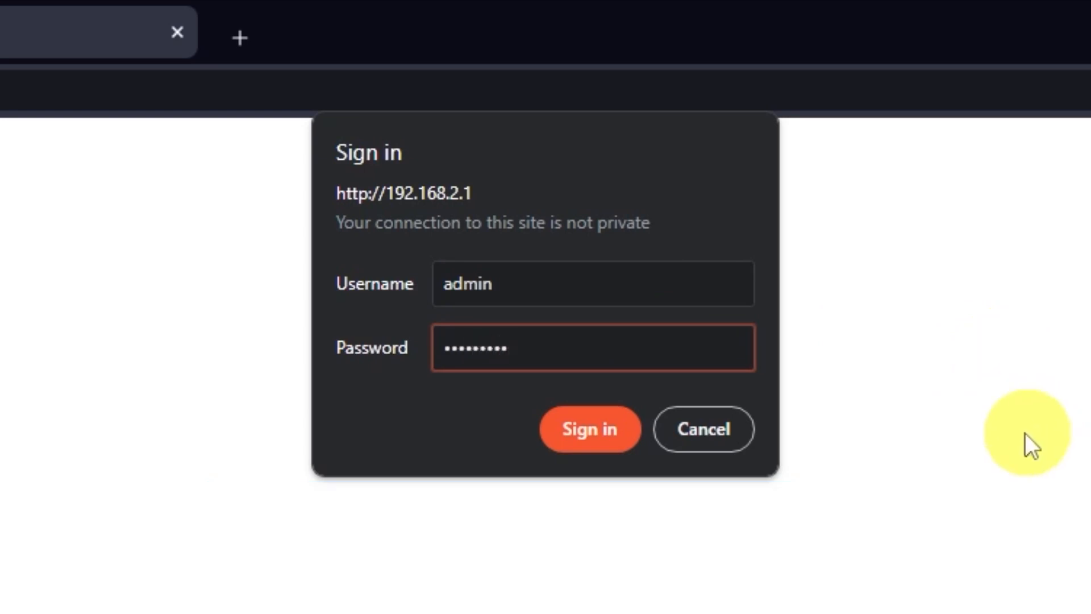
pyautogui.click(600, 442)
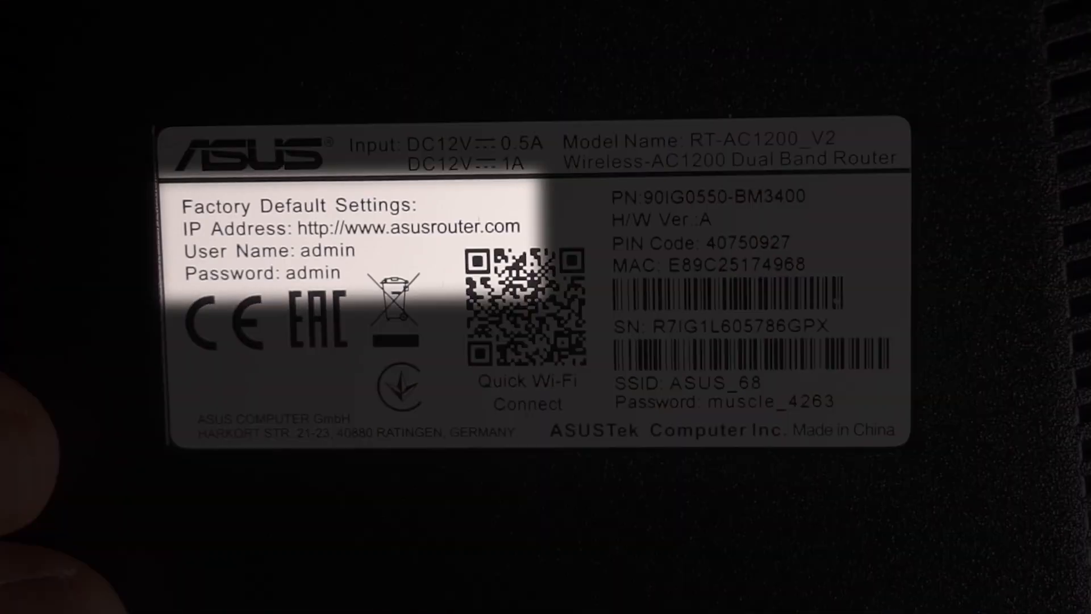
# Retry the router sign-in as admin with alternative account passwords.
pyautogui.write('n')
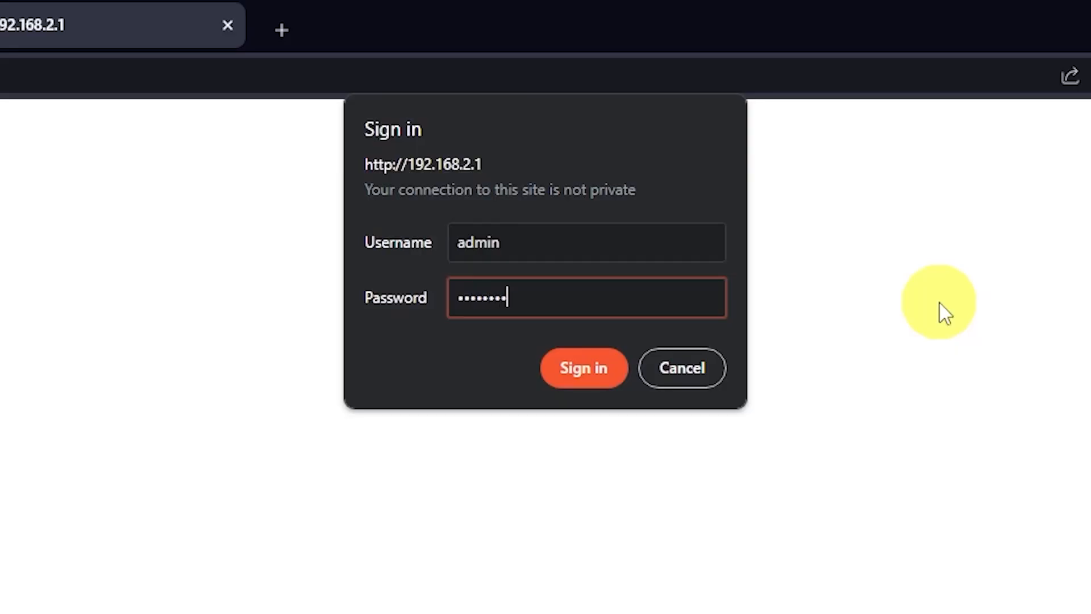
pyautogui.click(617, 380)
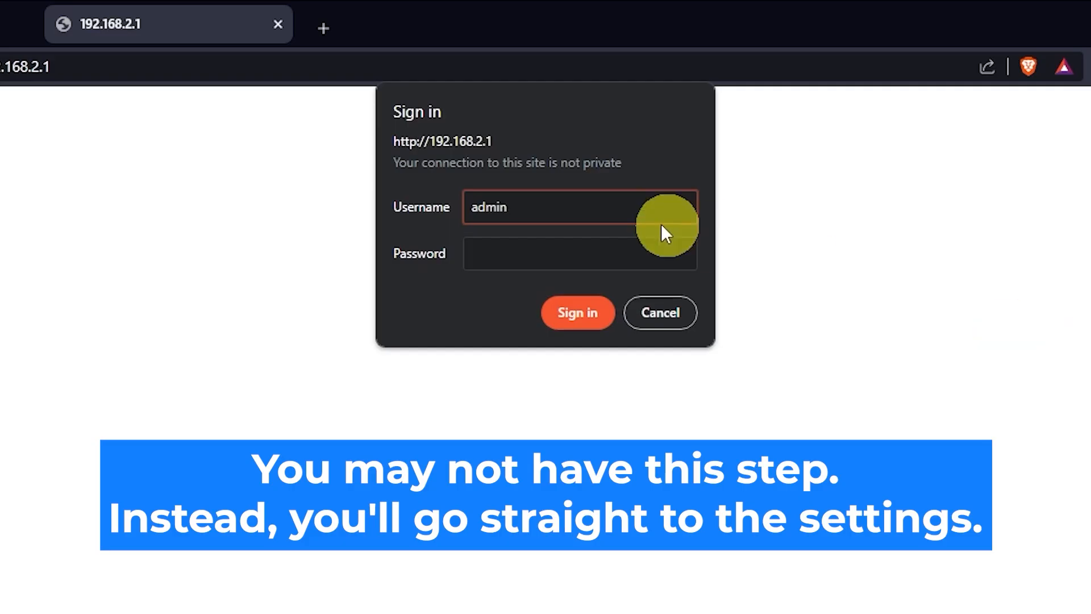
pyautogui.click(621, 249)
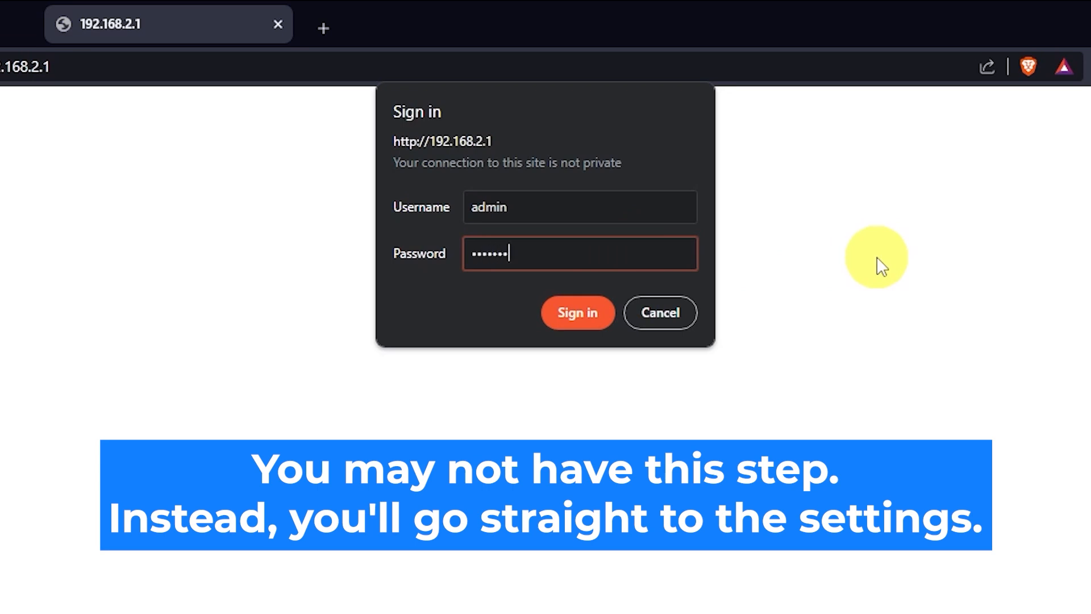
pyautogui.click(585, 319)
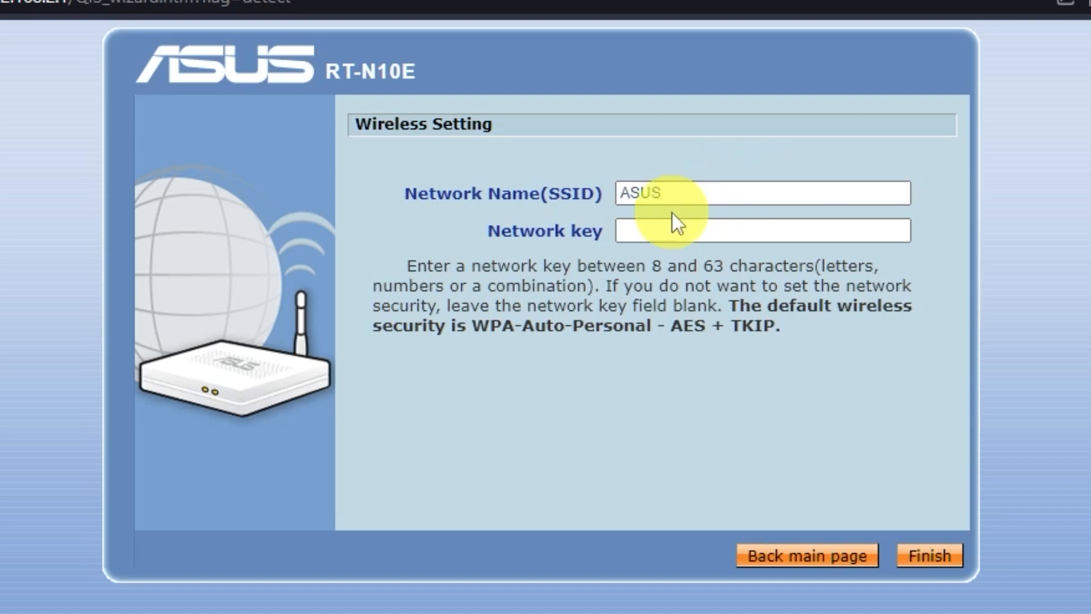
# Set a network key for the ASUS wireless network and finish the wireless setup.
pyautogui.click(665, 230)
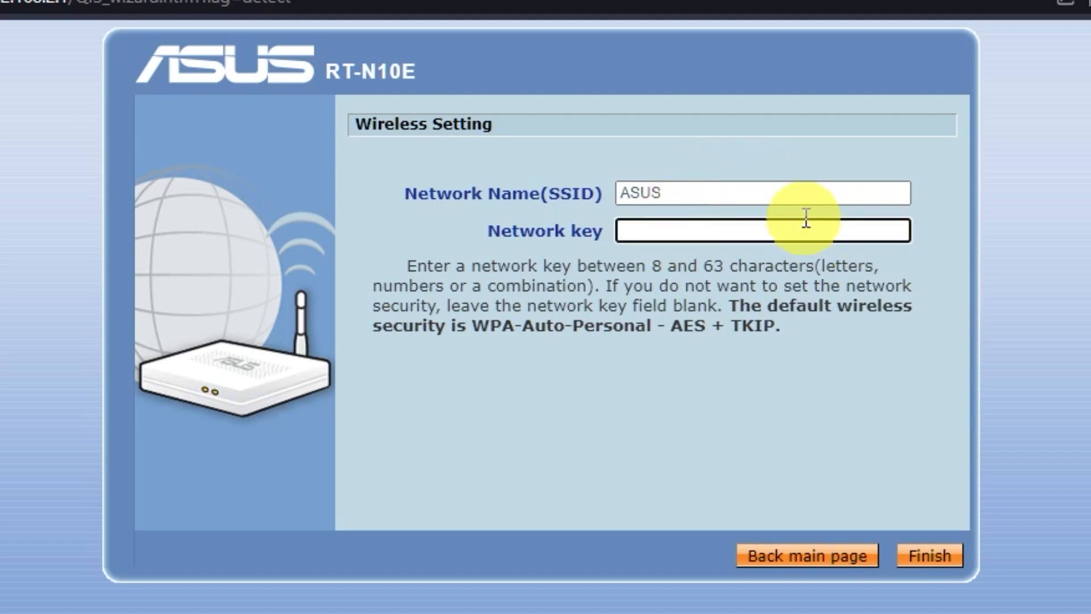
pyautogui.click(699, 192)
pyautogui.click(711, 232)
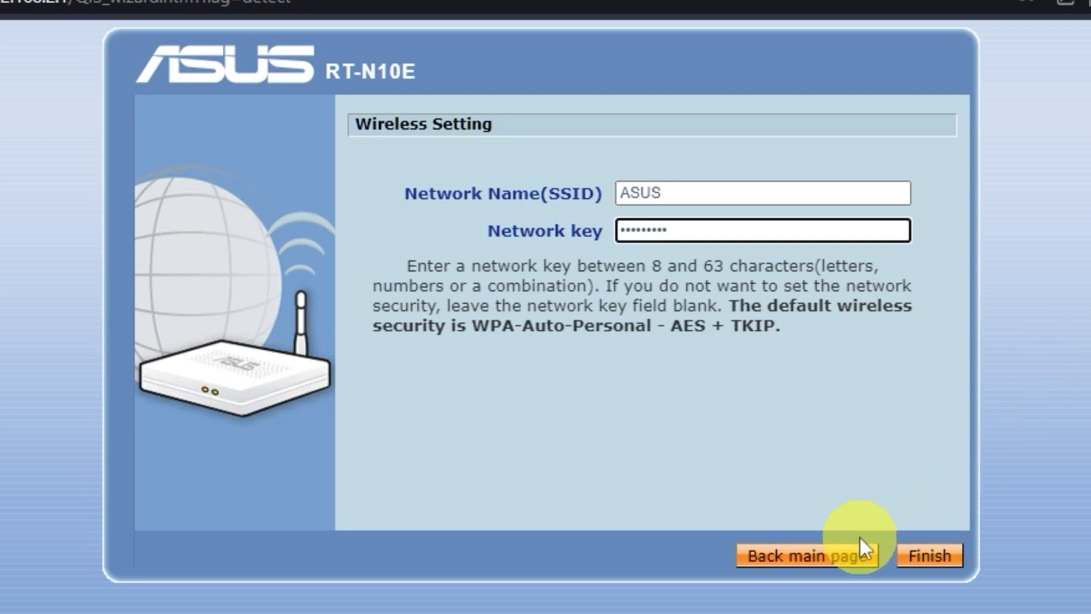
pyautogui.click(926, 560)
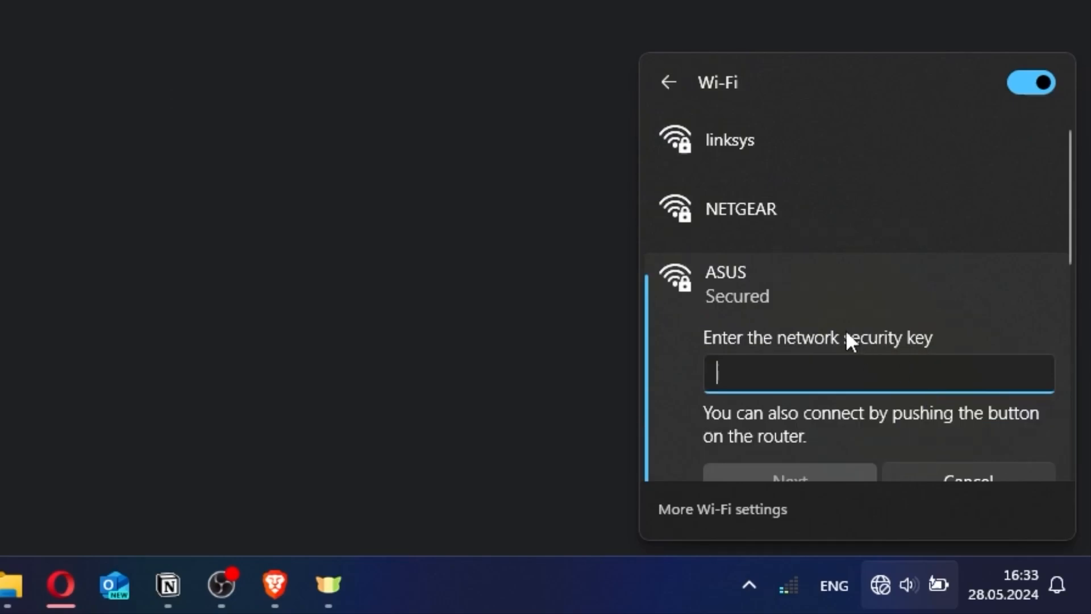
# Connect the computer to the ASUS Wi-Fi network with its network security key.
pyautogui.write('1234567890')
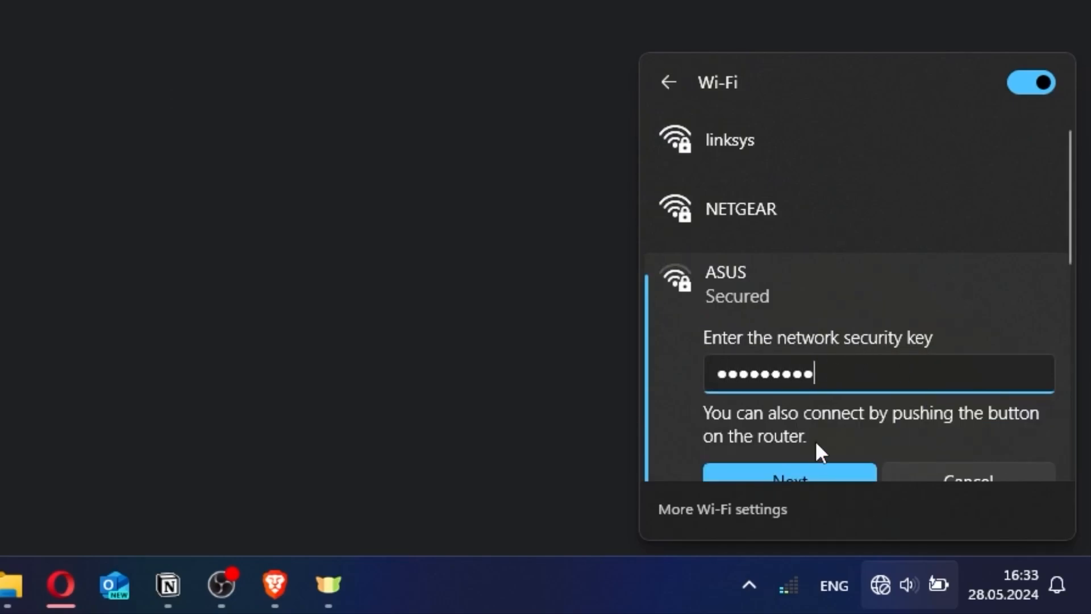
pyautogui.click(807, 470)
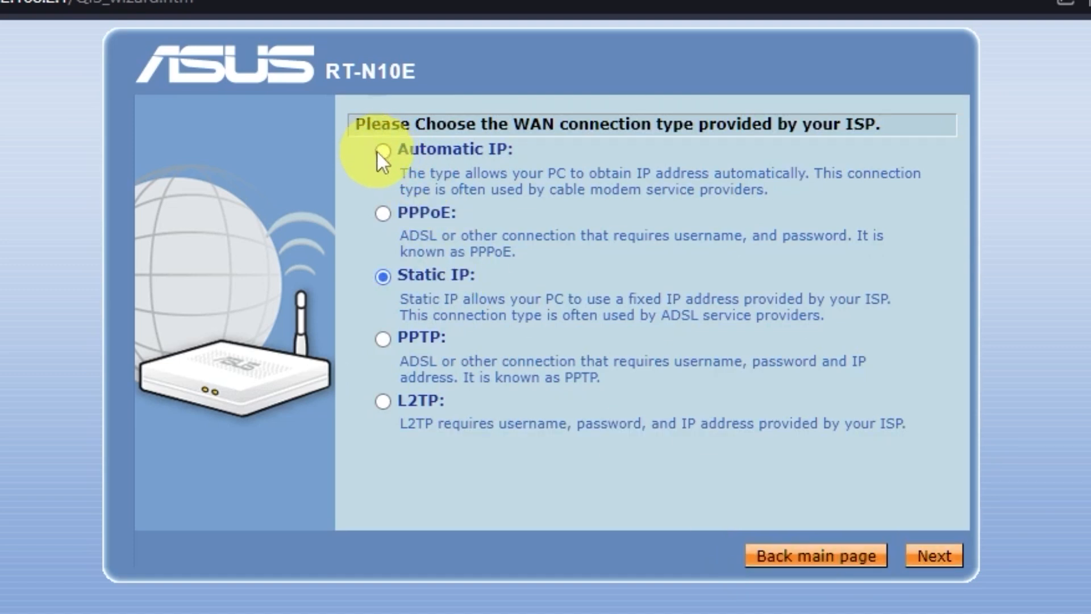
# Choose Automatic IP as the WAN connection type, leave the optional ISP fields empty, and apply all settings.
pyautogui.click(383, 150)
pyautogui.click(956, 562)
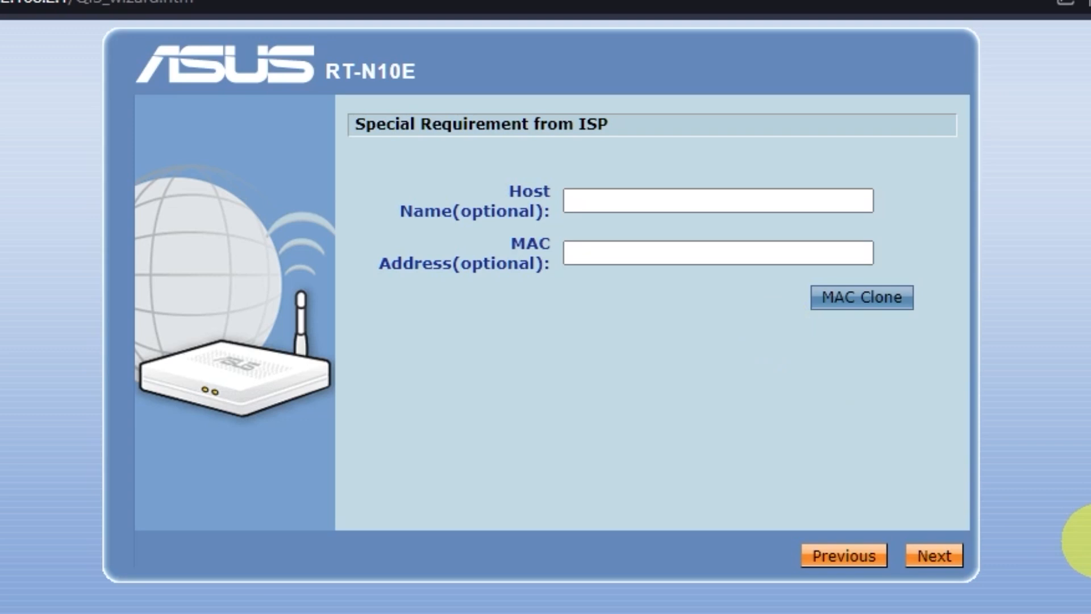
pyautogui.click(941, 558)
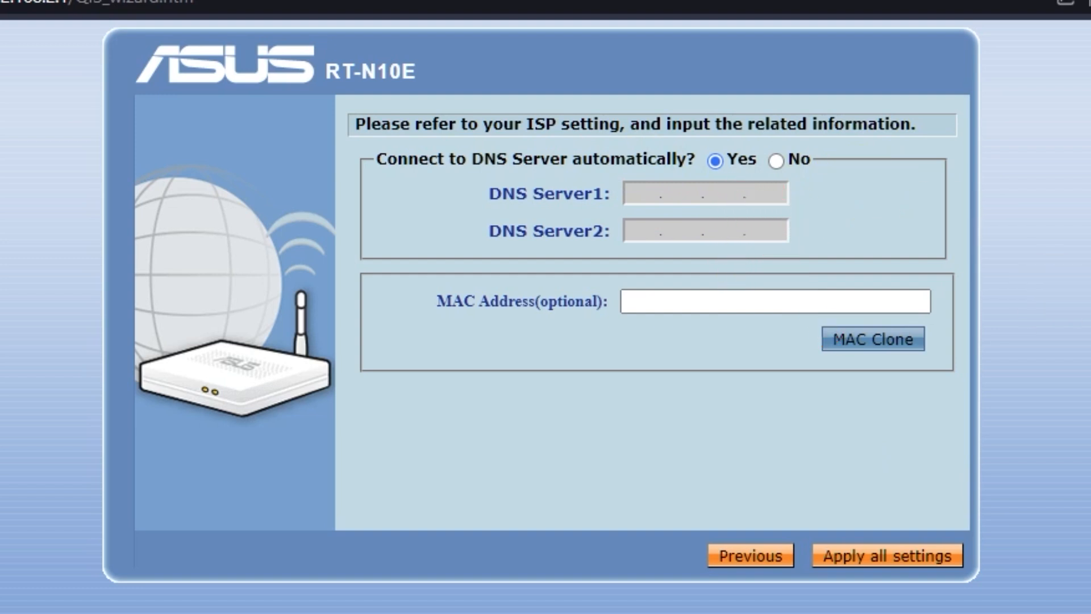
pyautogui.click(935, 557)
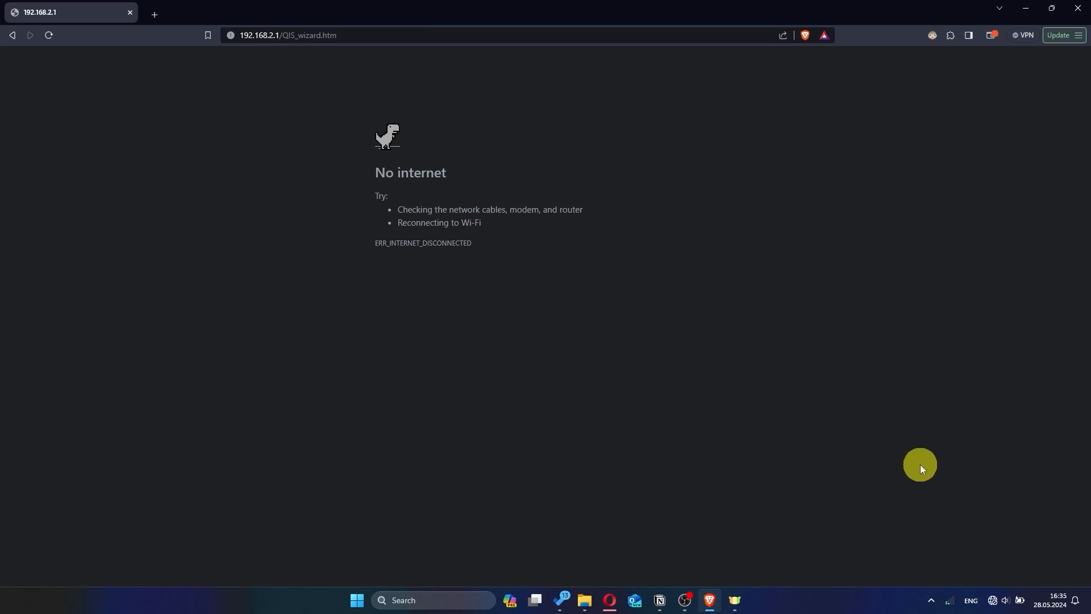
# Reconnect the computer to the router's wireless network.
pyautogui.click(993, 600)
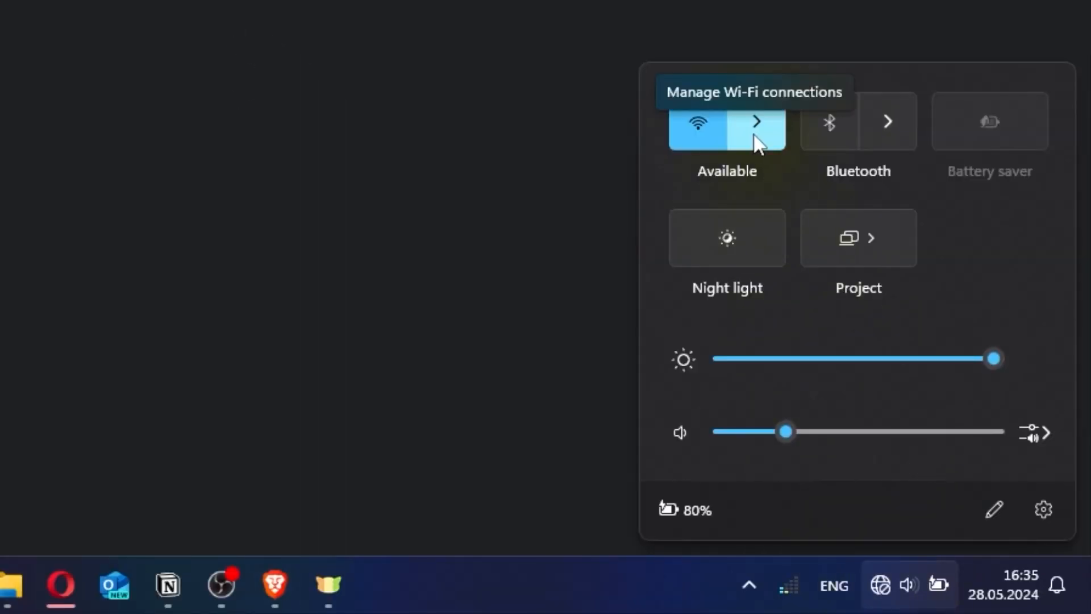
pyautogui.click(758, 143)
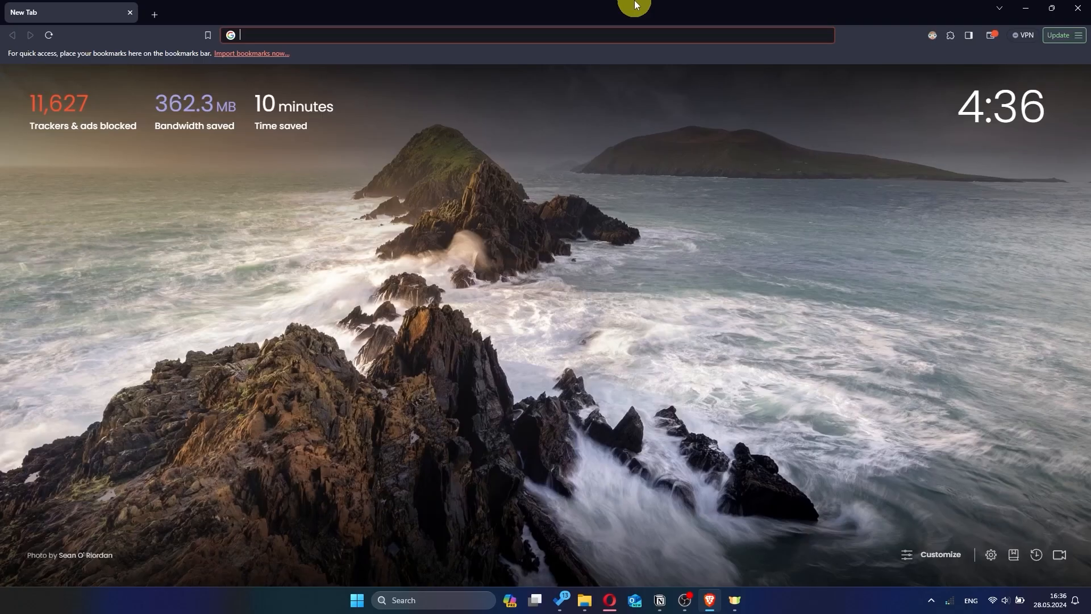
# Open 192.168.2.1 in the browser to return to the router's settings.
pyautogui.click(449, 35)
pyautogui.write('1')
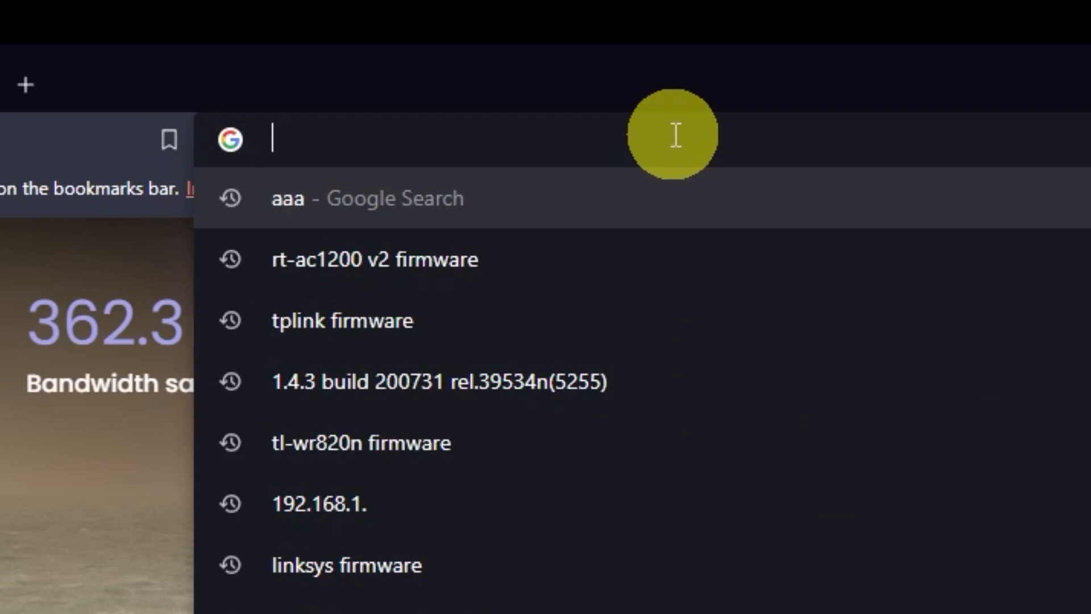
pyautogui.write('92.168.')
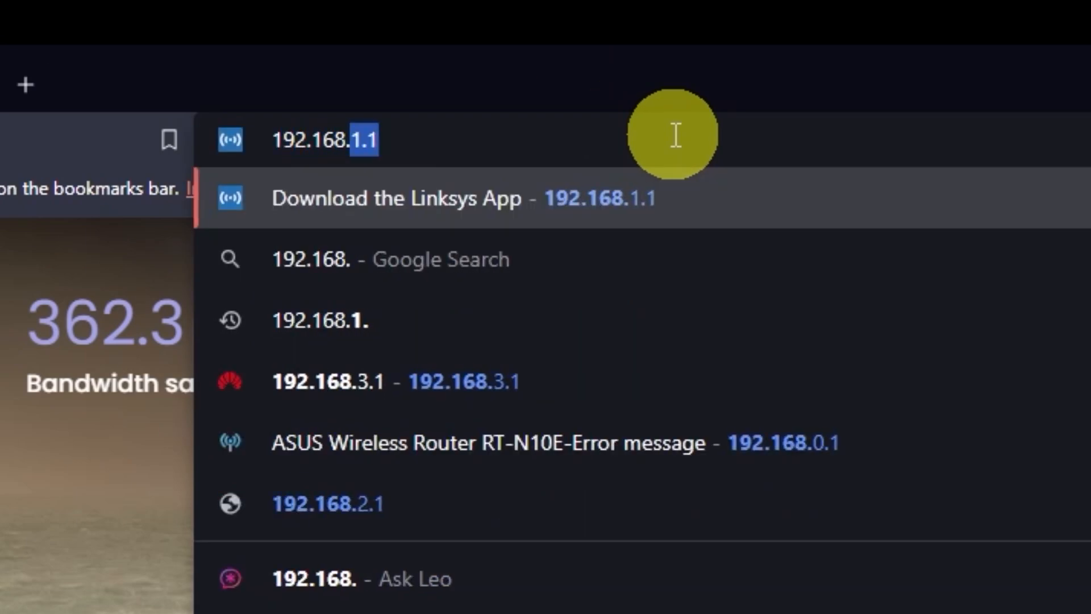
pyautogui.write('2.1')
pyautogui.press('Return')
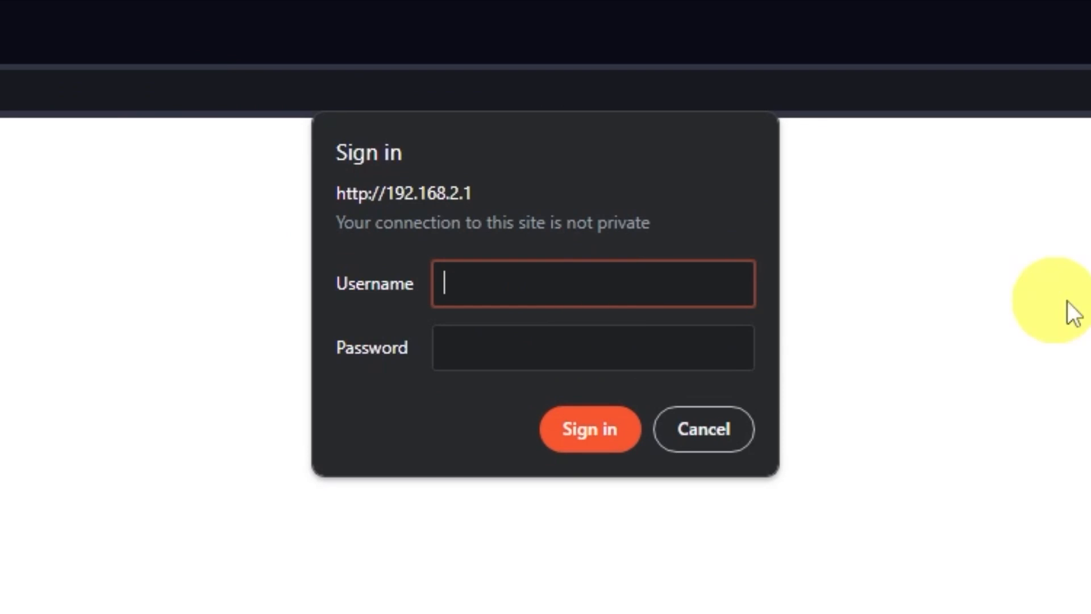
# Sign in to the router as admin with the account password and decline saving the login.
pyautogui.write('admin')
pyautogui.click(623, 337)
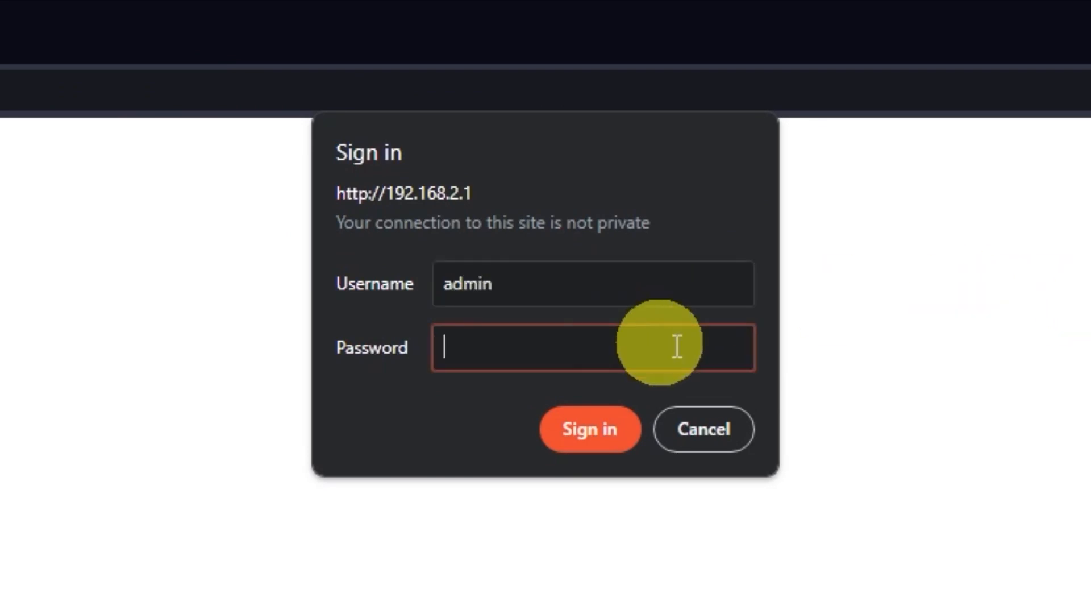
pyautogui.write('admin')
pyautogui.click(611, 424)
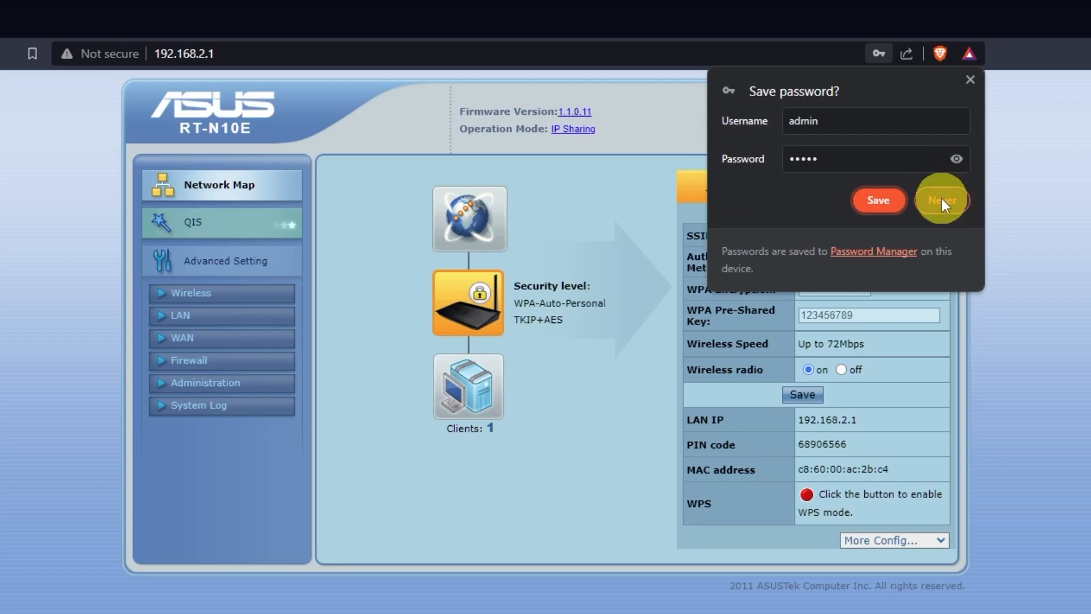
pyautogui.click(941, 200)
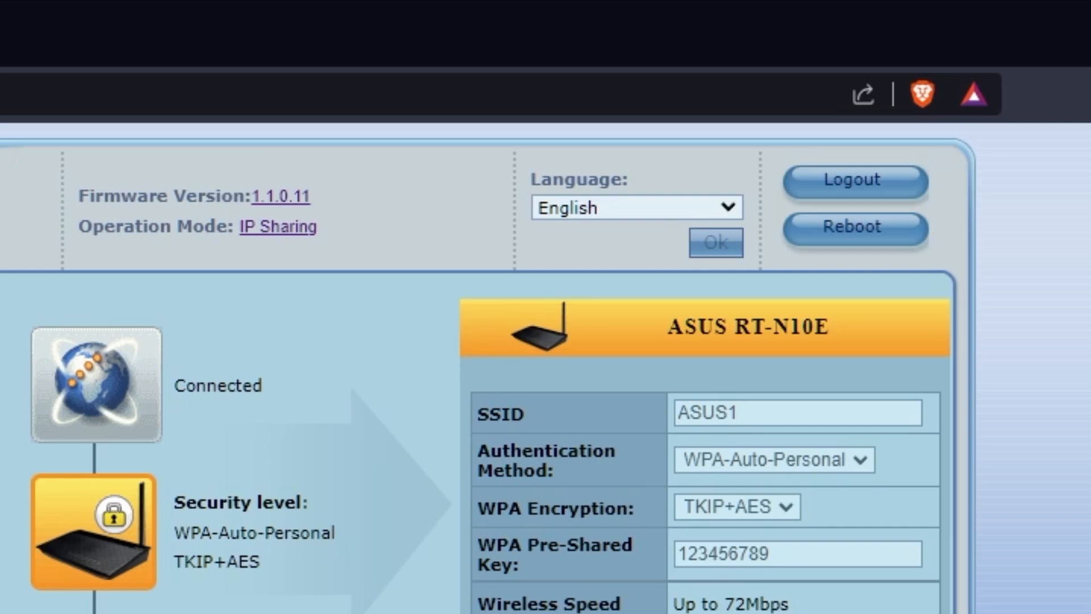
# Reboot the router from its settings page and confirm the restart.
pyautogui.click(866, 232)
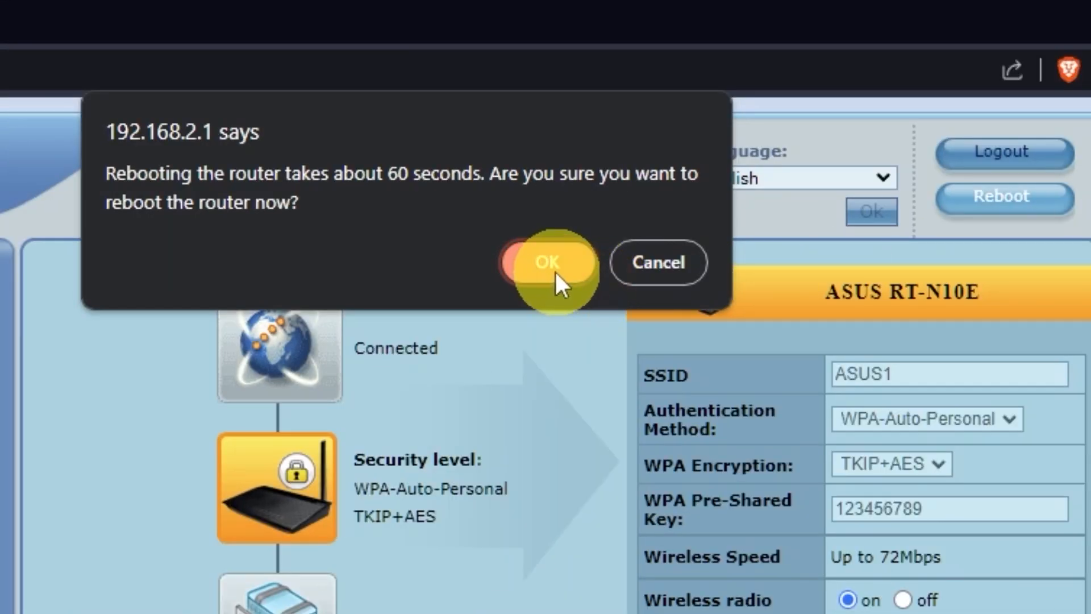
pyautogui.click(548, 266)
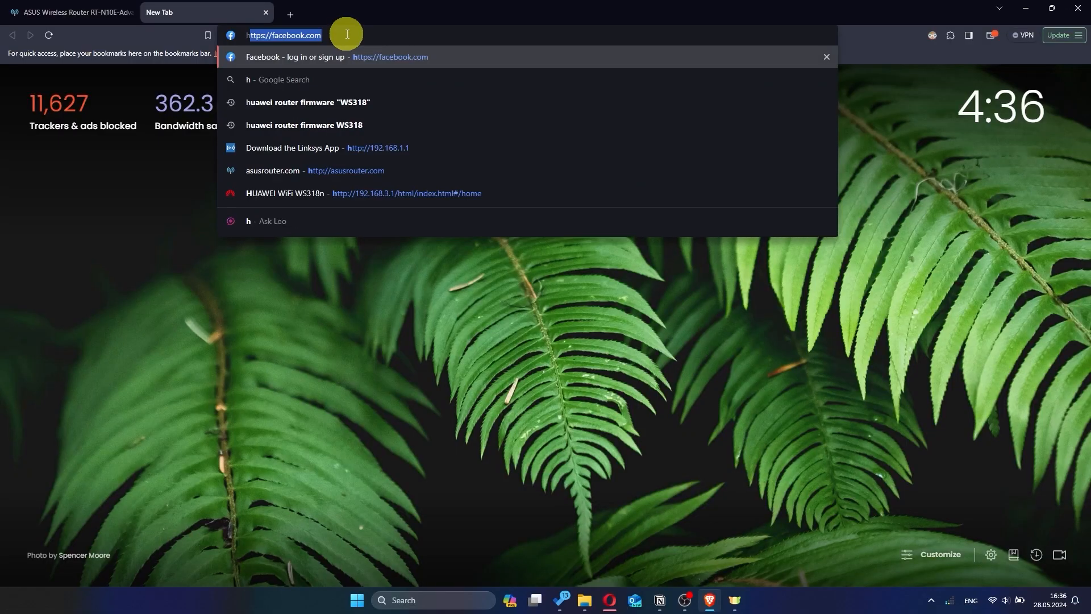
# Reopen 192.168.2.1, sign in as admin with the account password, and decline saving the login.
pyautogui.press('Return')
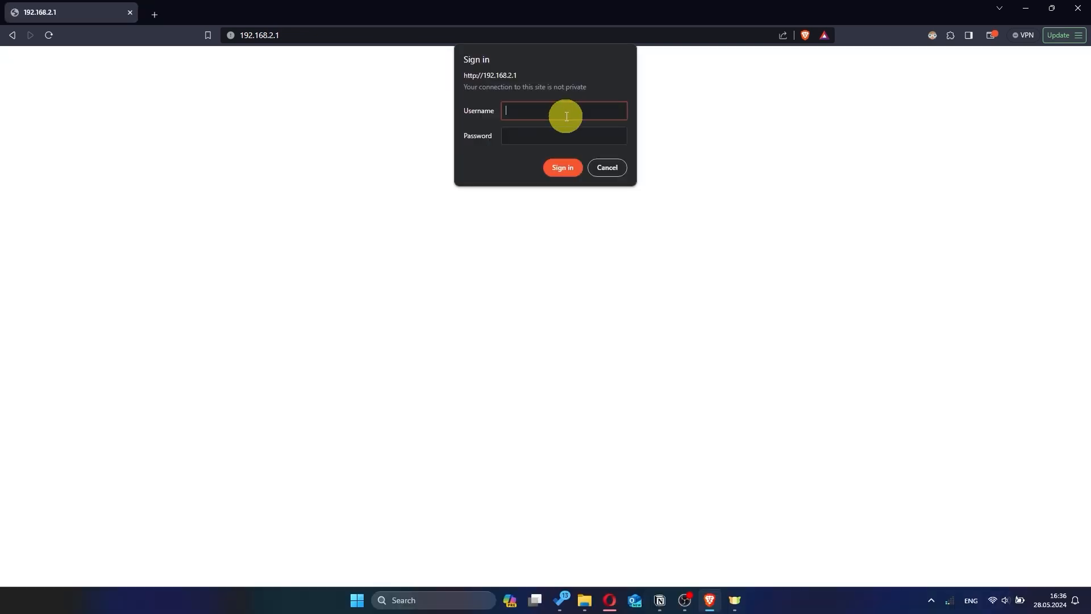
pyautogui.write('admin')
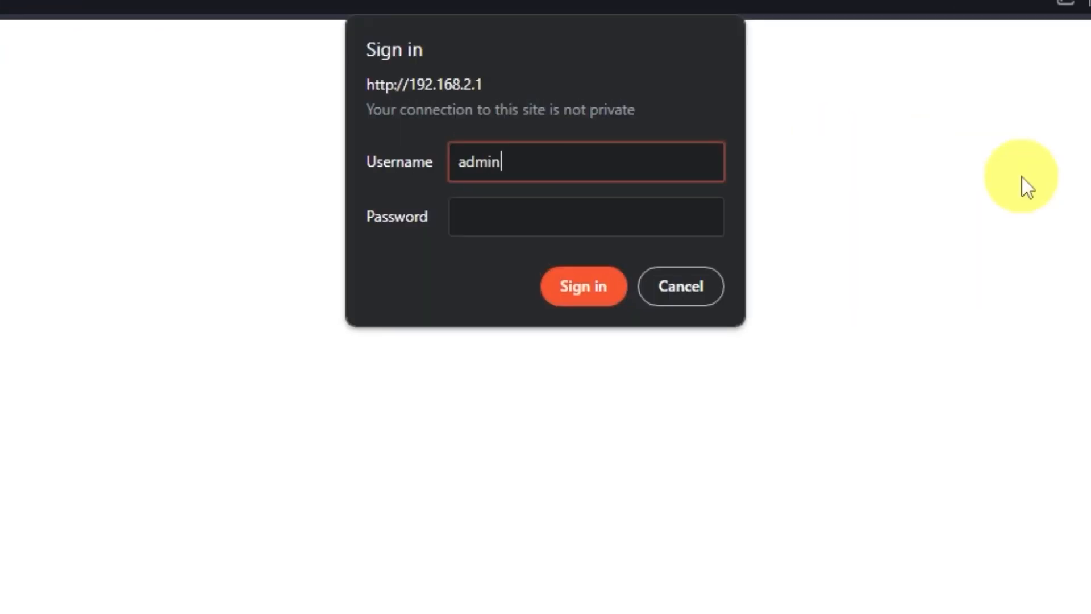
pyautogui.click(611, 207)
pyautogui.write('a')
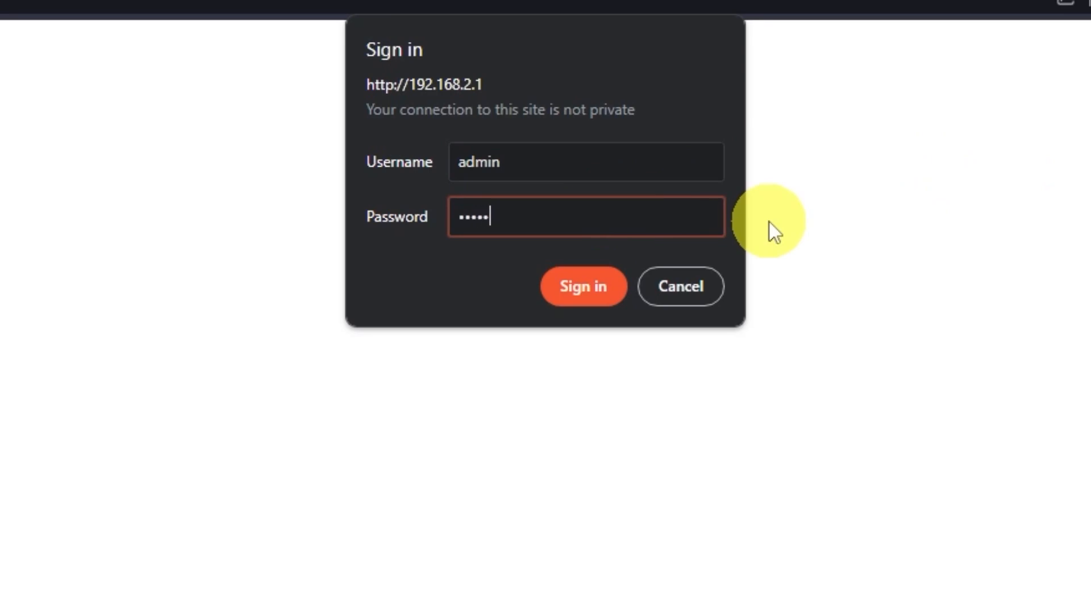
pyautogui.click(584, 286)
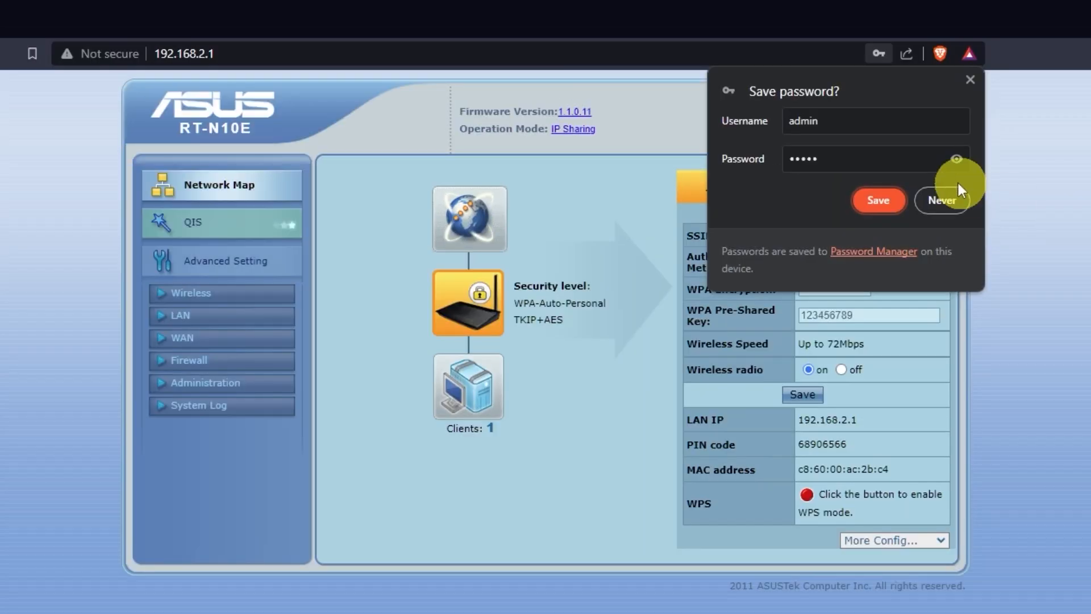
pyautogui.click(957, 196)
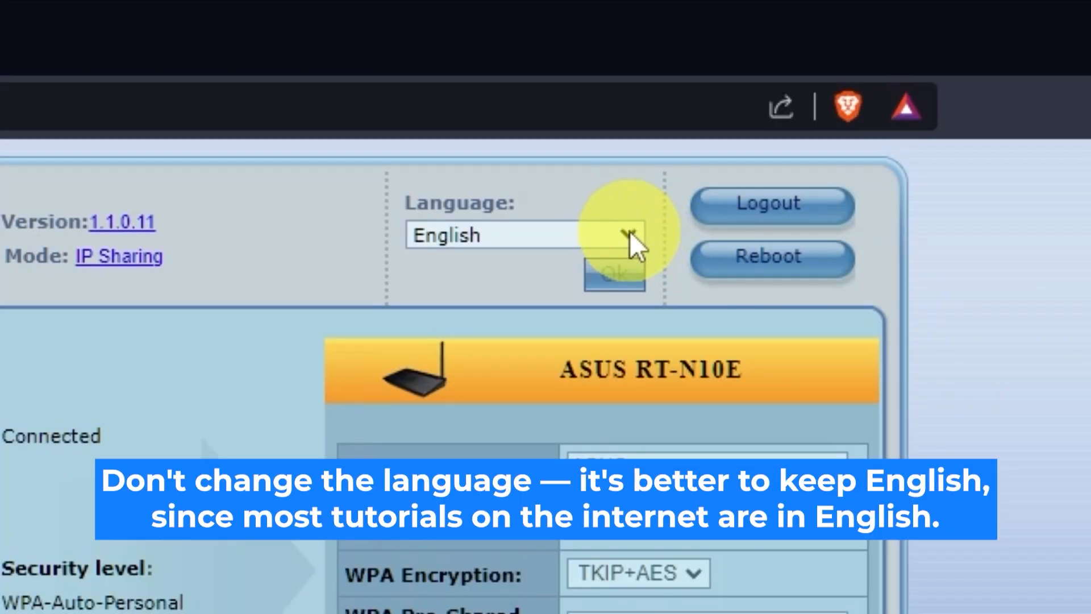
# Look through the available interface languages, keeping English.
pyautogui.click(628, 233)
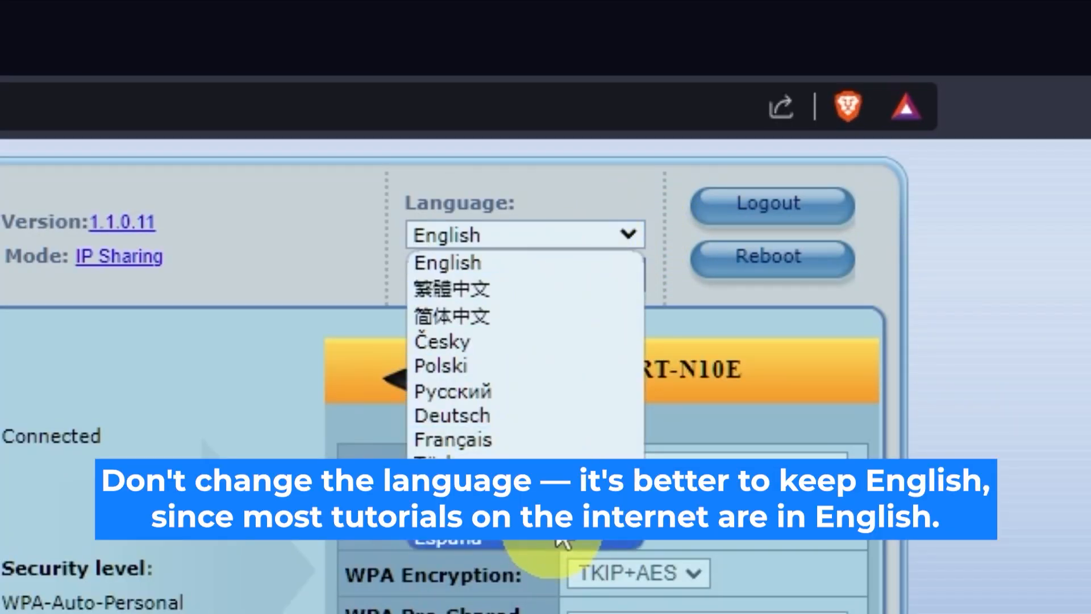
pyautogui.click(630, 233)
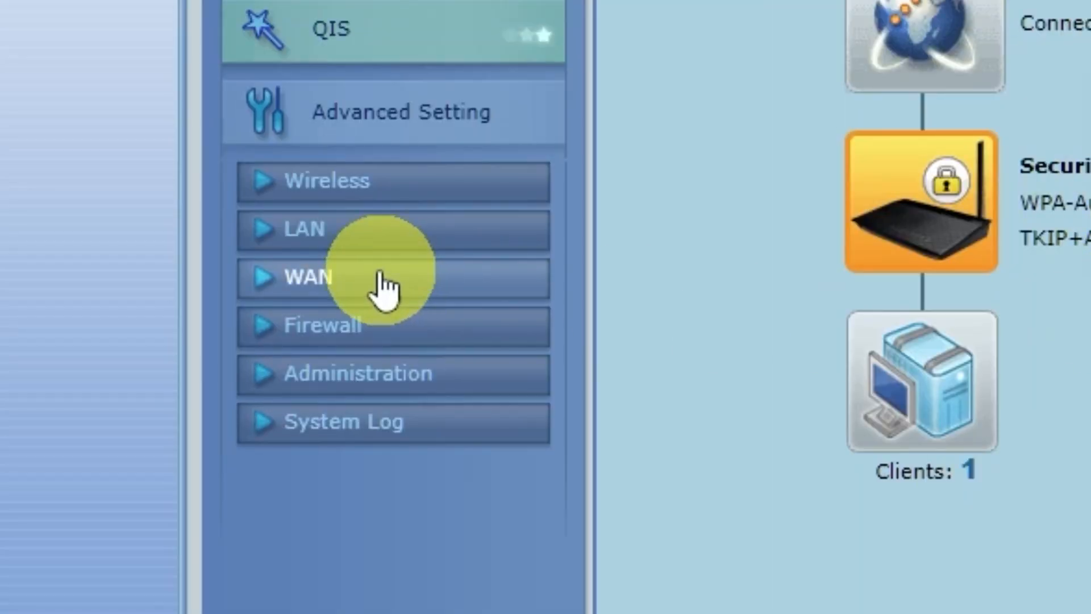
# Clone the computer's MAC address in the WAN internet connection settings and apply the change.
pyautogui.click(370, 291)
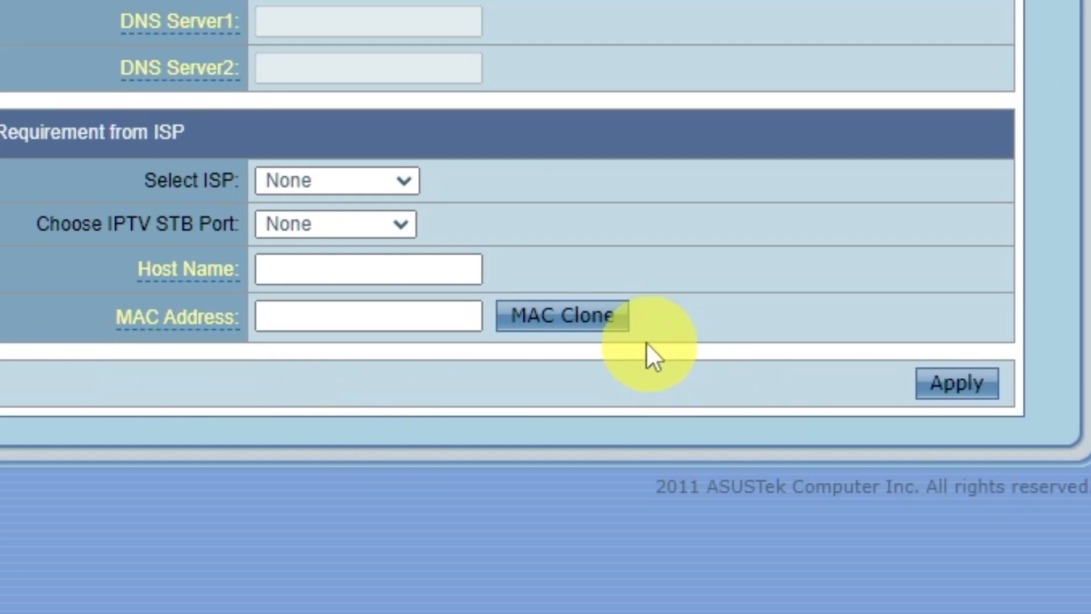
pyautogui.click(596, 321)
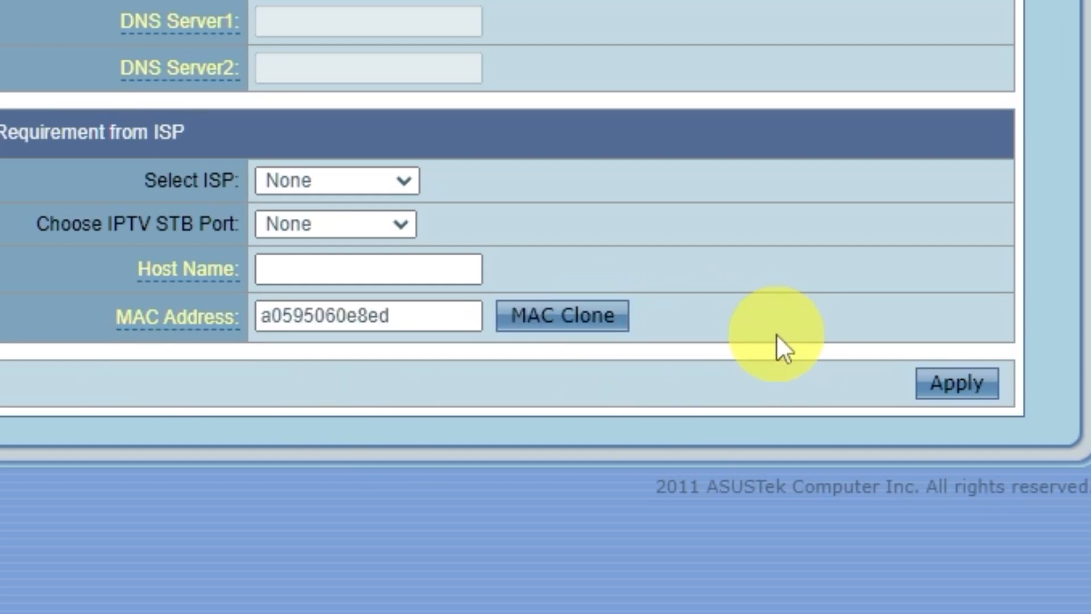
pyautogui.click(998, 392)
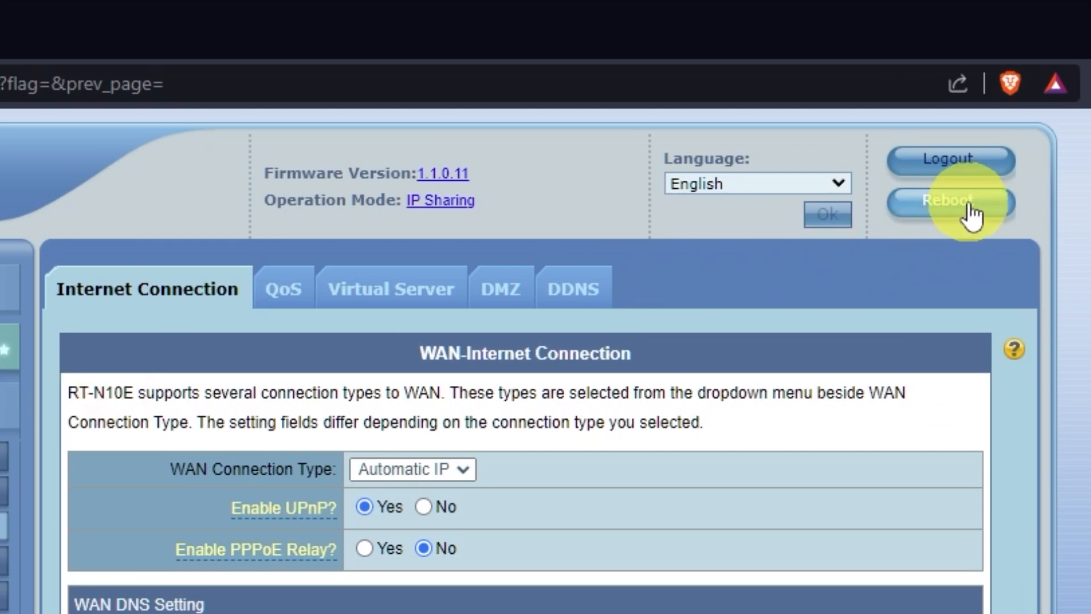
# Reboot the router to put the WAN changes into effect.
pyautogui.click(972, 215)
pyautogui.click(549, 261)
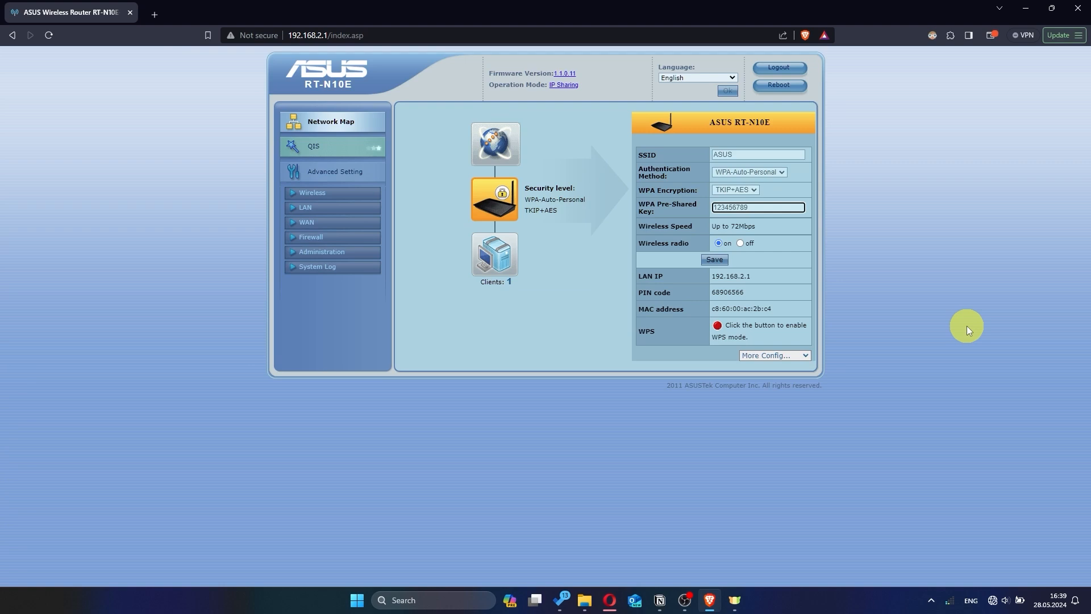
# Search the web for hhh in a new browser tab to test the internet connection.
pyautogui.click(155, 15)
pyautogui.write('hhh')
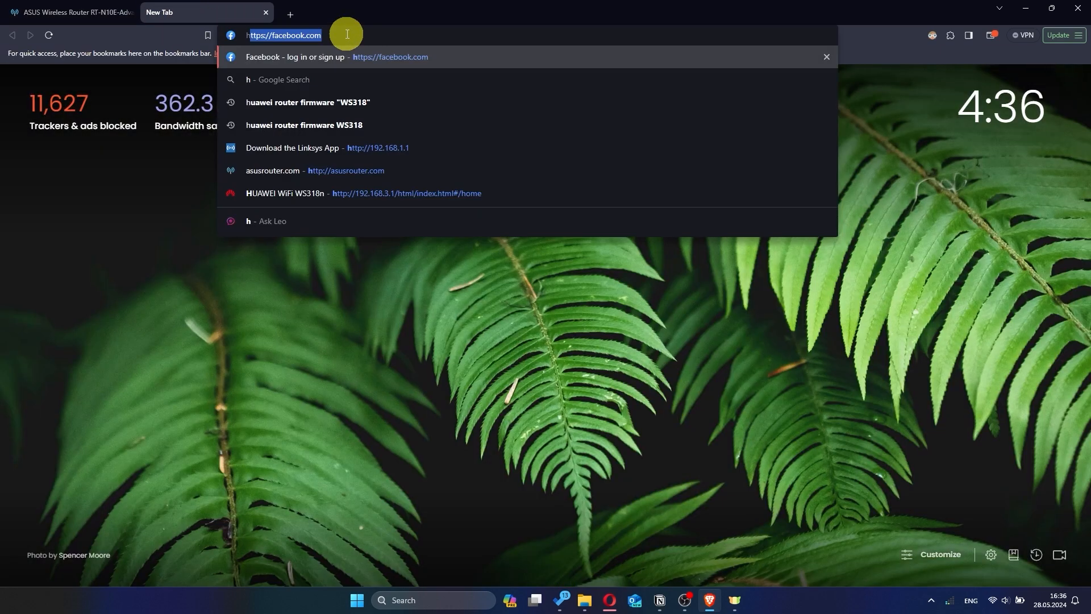
pyautogui.press('Return')
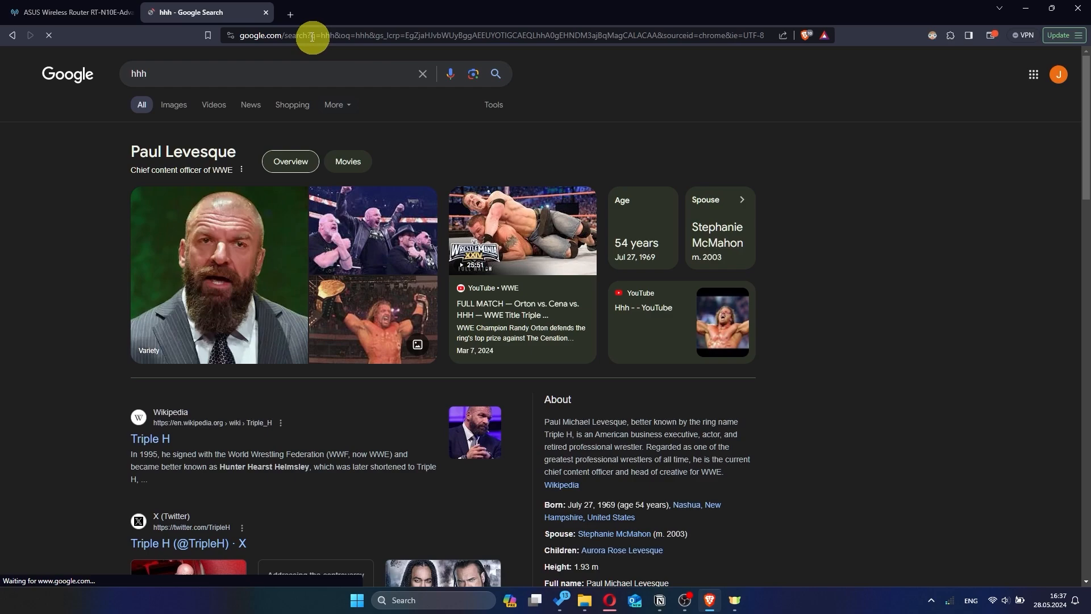